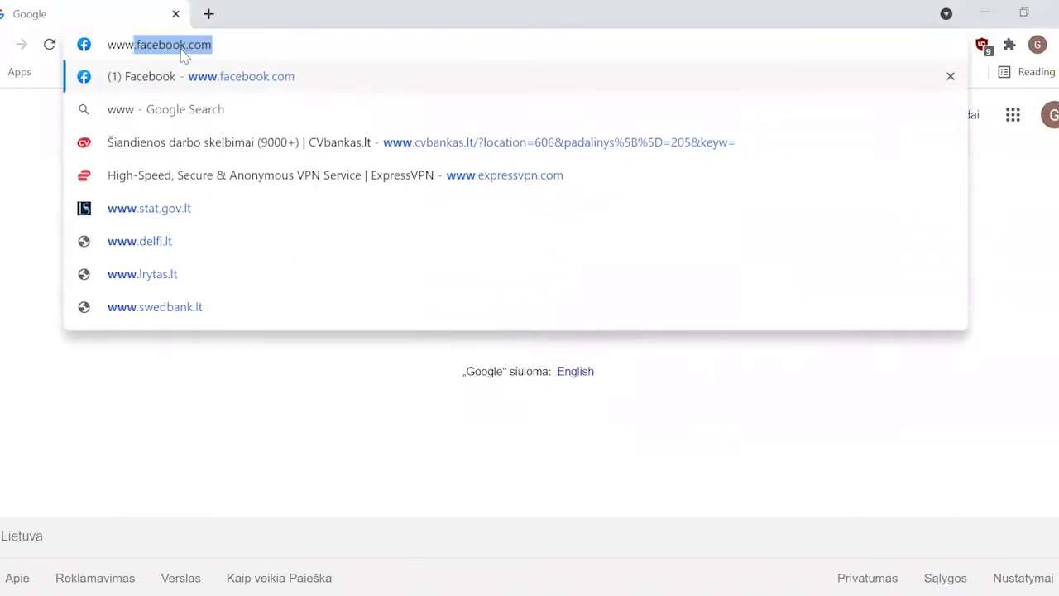
text(eca)
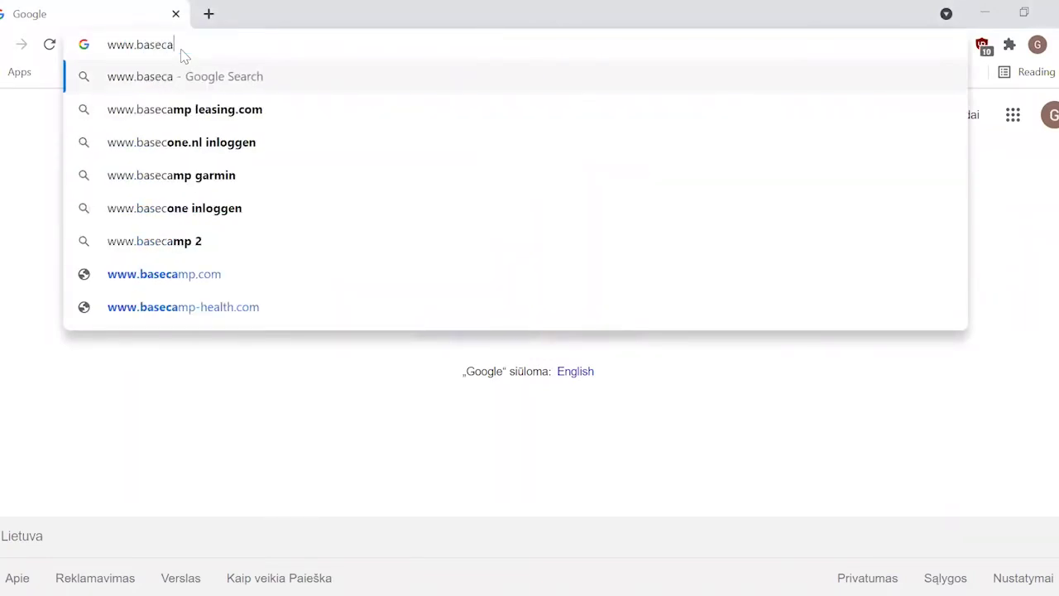
text(mp.c)
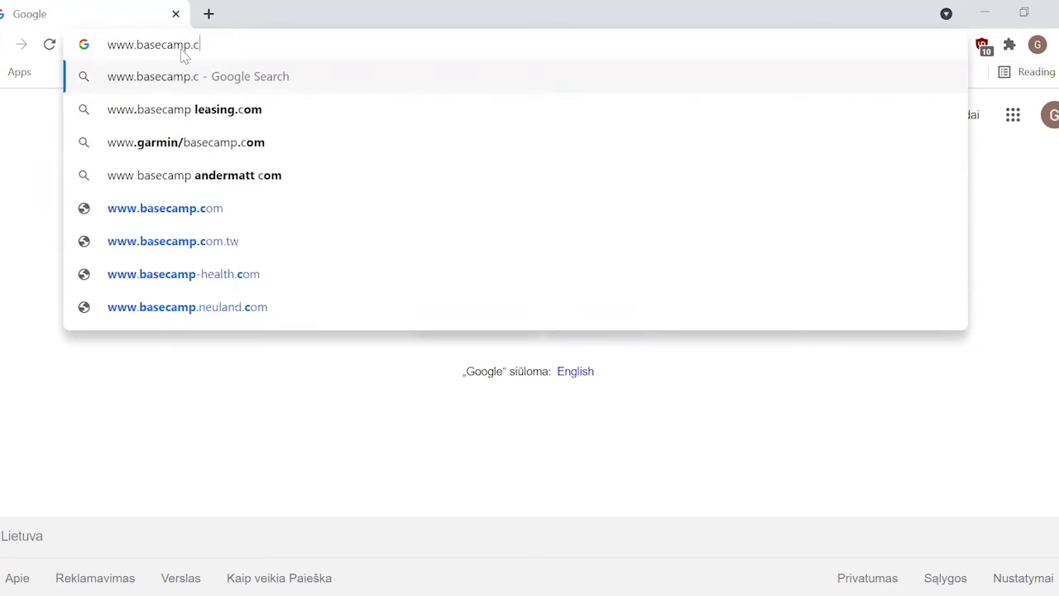
text(om)
key(Return)
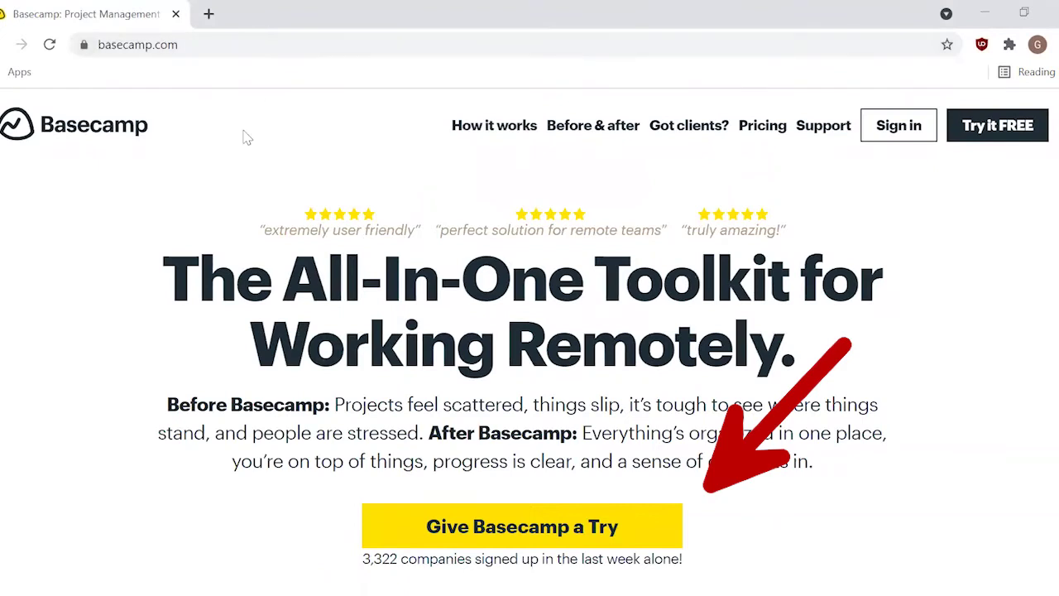
Choose to try Basecamp and start the free 30-day trial of the Basecamp Business plan
click(522, 546)
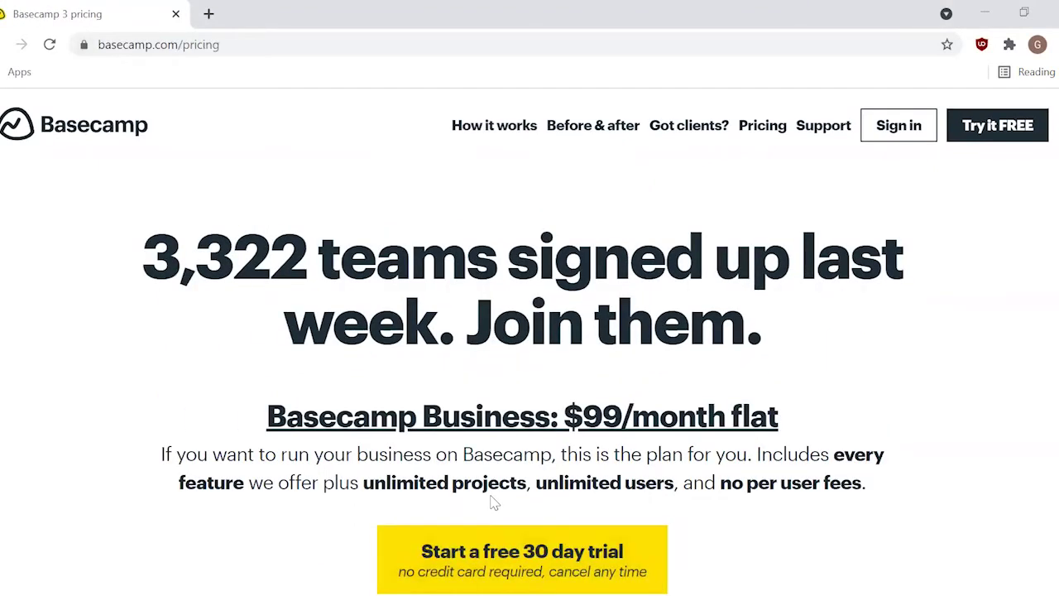
scroll(494, 502, down, 2)
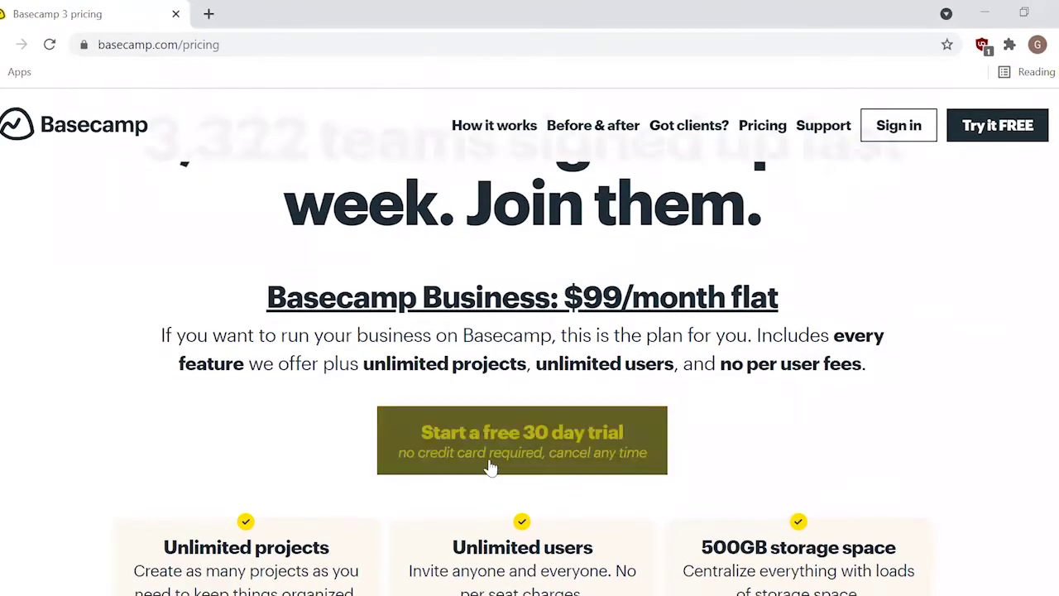
click(490, 463)
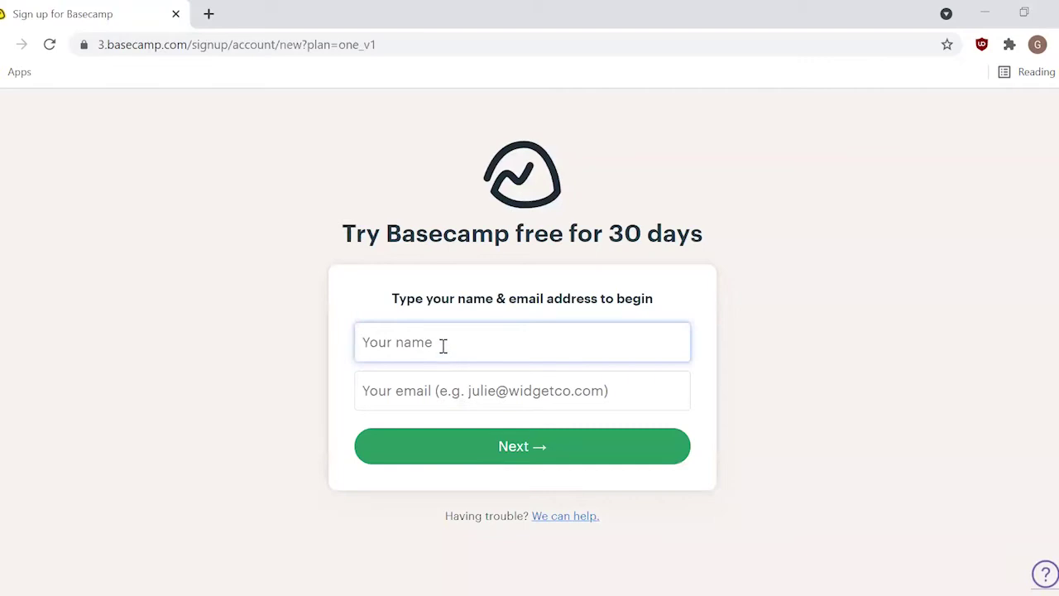
Fill in the sign-up form with the account holder's name and email address and continue to password creation
text(Giedr)
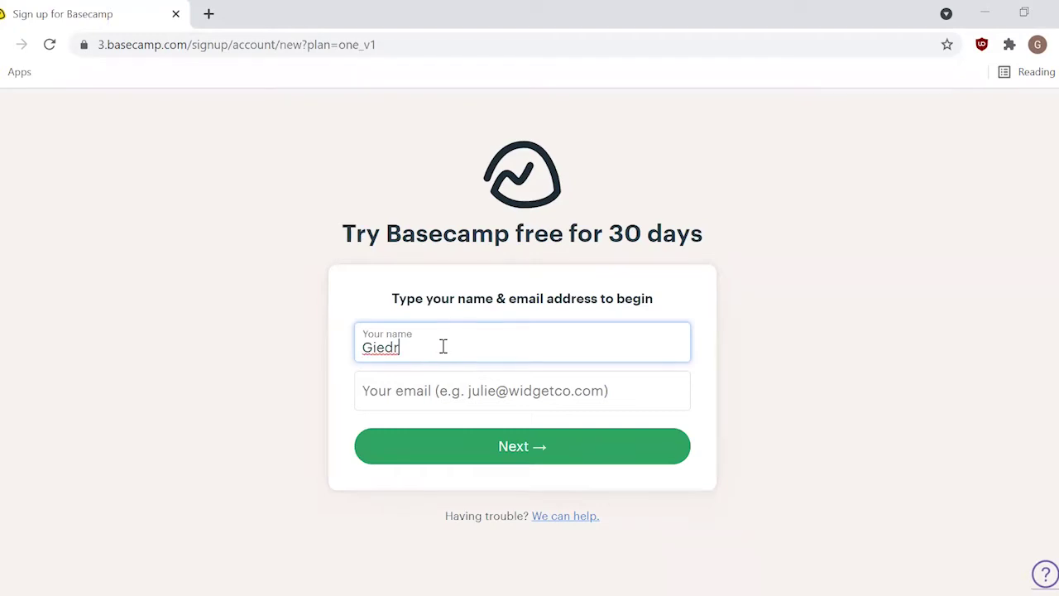
text(e)
click(430, 392)
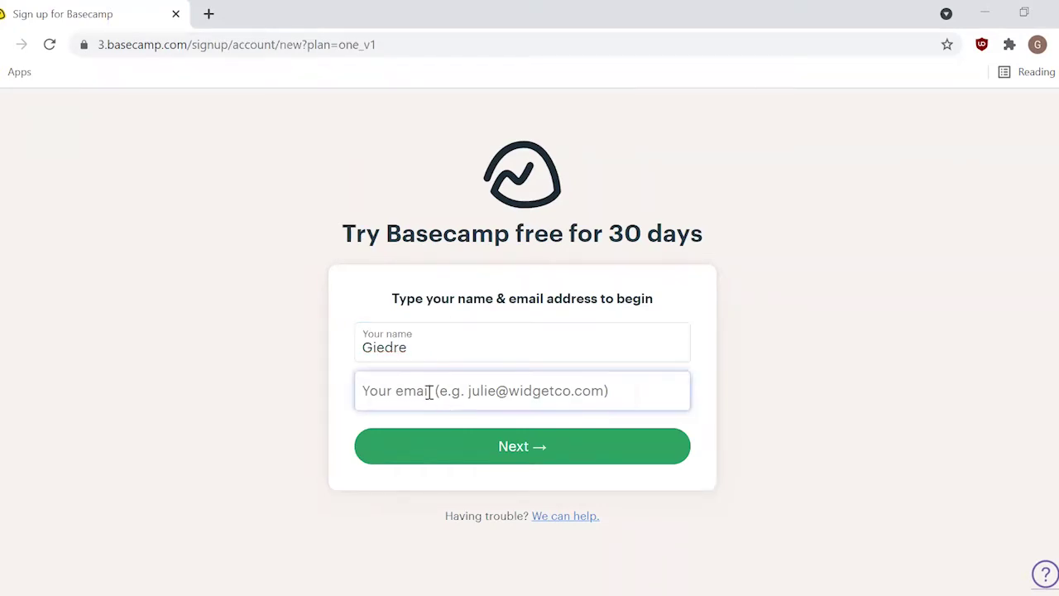
text(g)
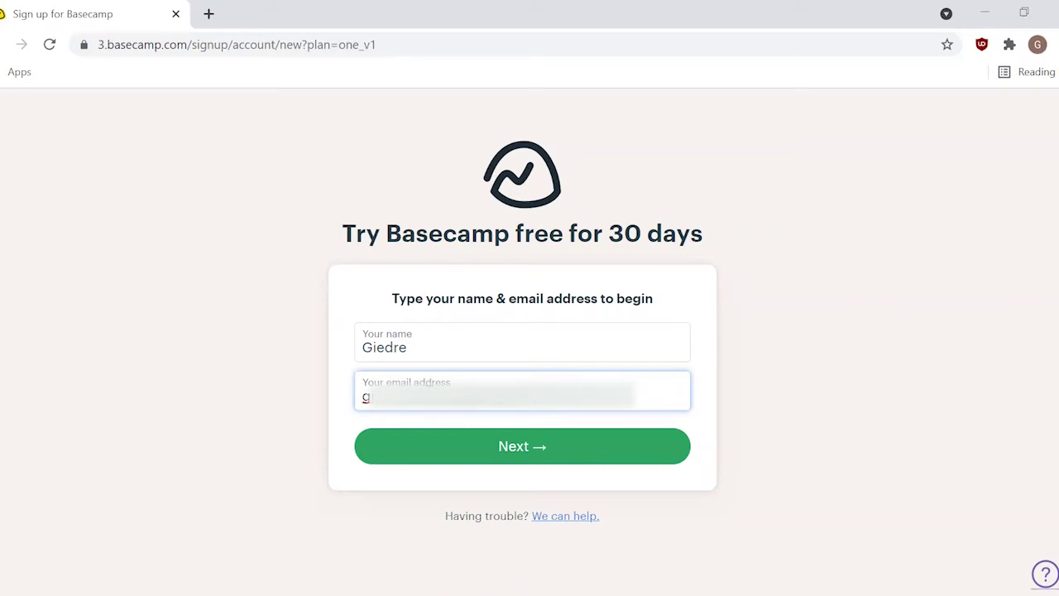
click(461, 461)
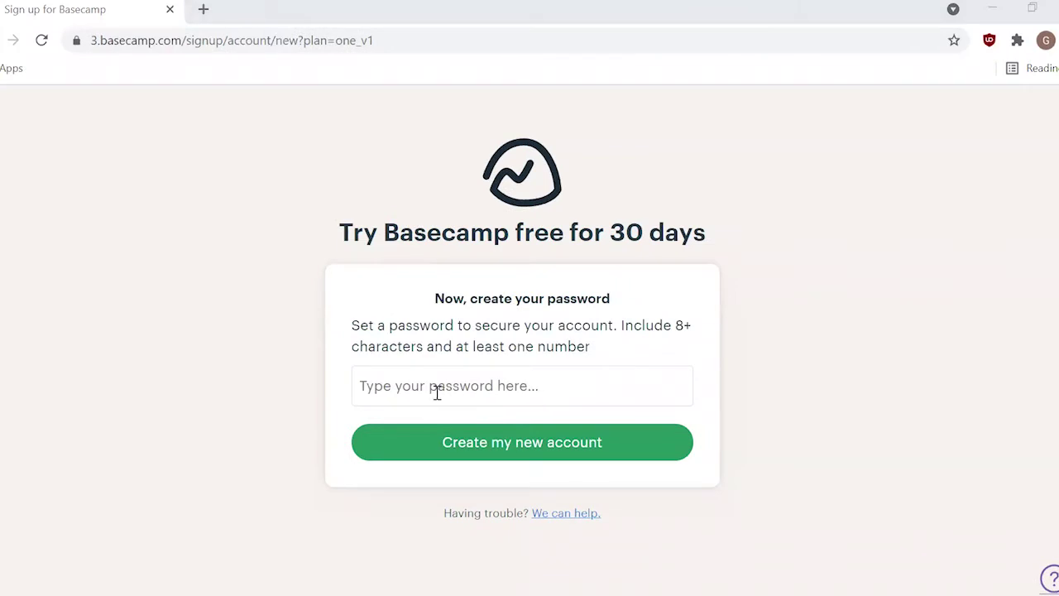
Enter a password for the account and create the new account
click(436, 392)
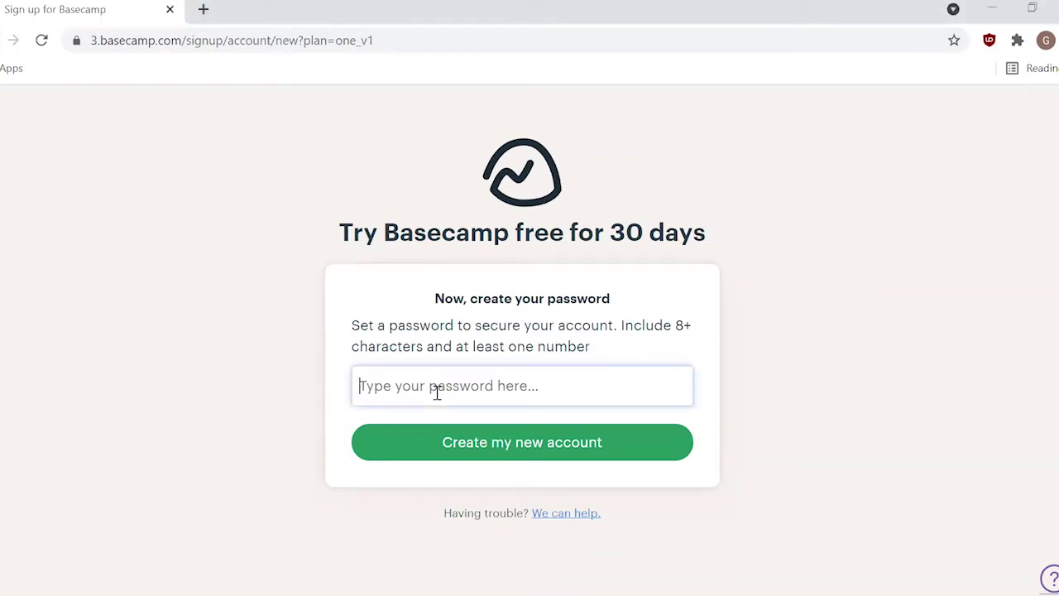
text(••••••)
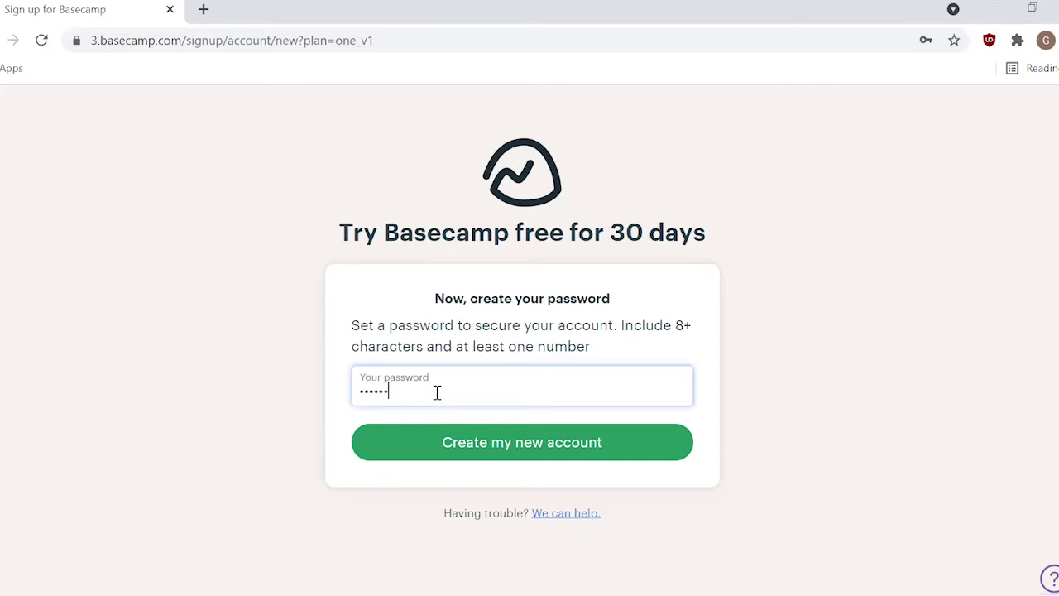
text(••••••••)
click(441, 454)
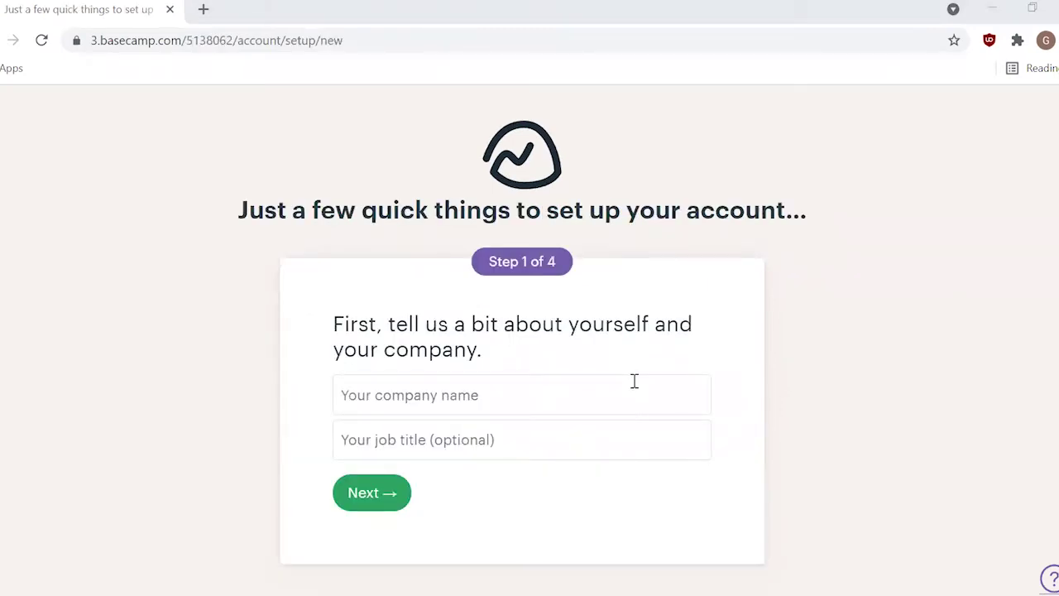
Set the company name to Kazimiero Simonaviciaus Universitetas, leave the job title empty, and continue the account setup
click(471, 390)
text(Ka)
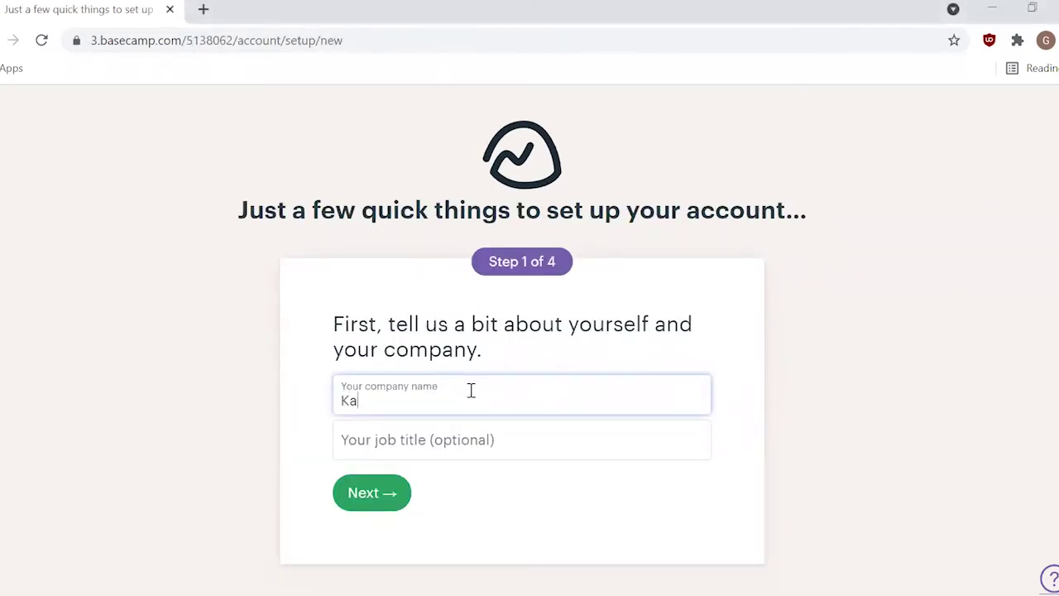
text(zimiero Simonavi)
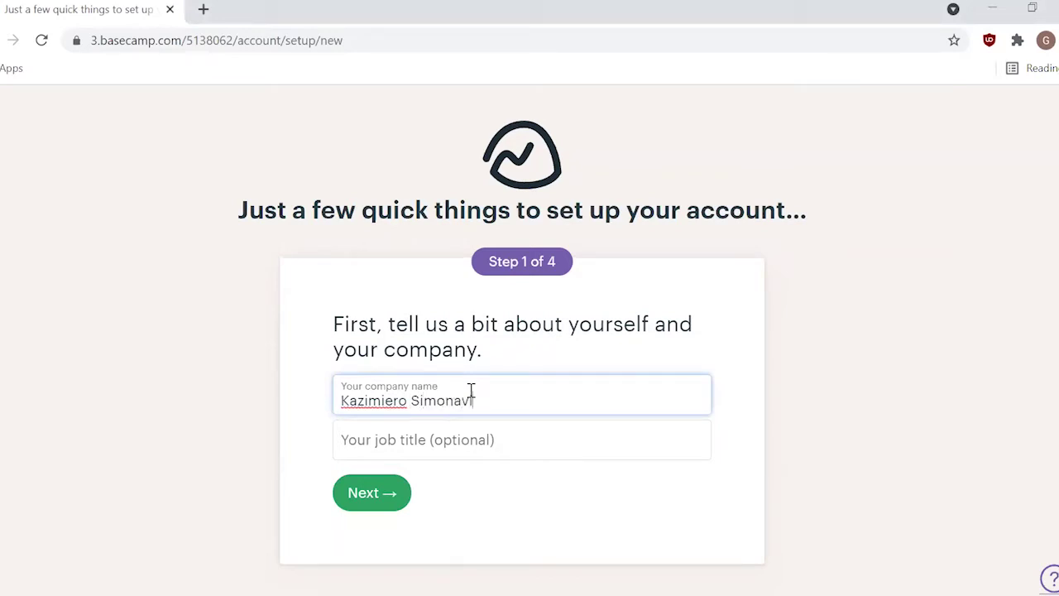
text(ciaus Universiste)
key(BackSpace)
key(BackSpace)
text(itetas)
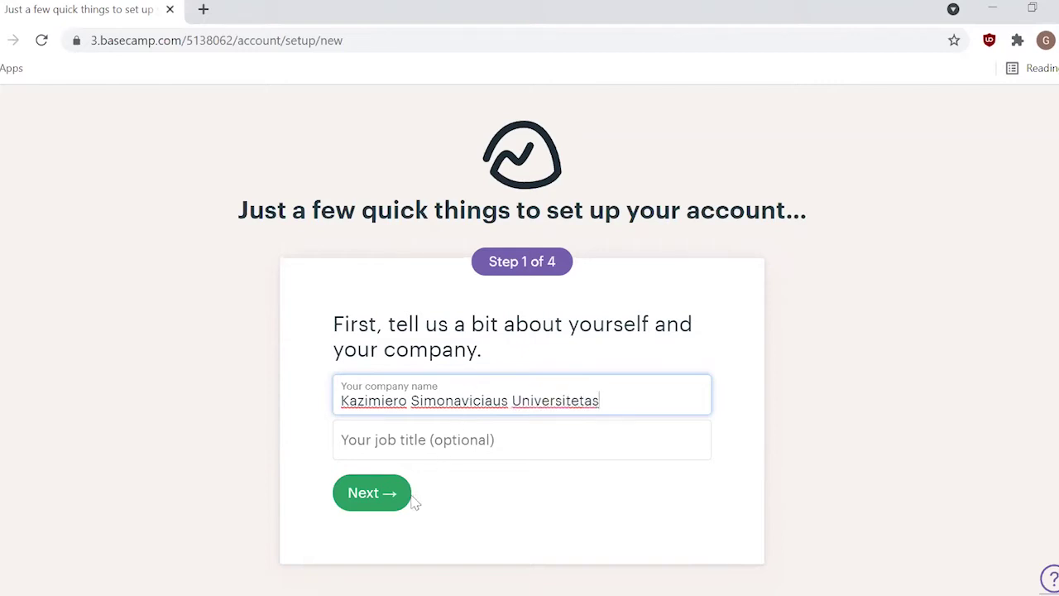
click(379, 508)
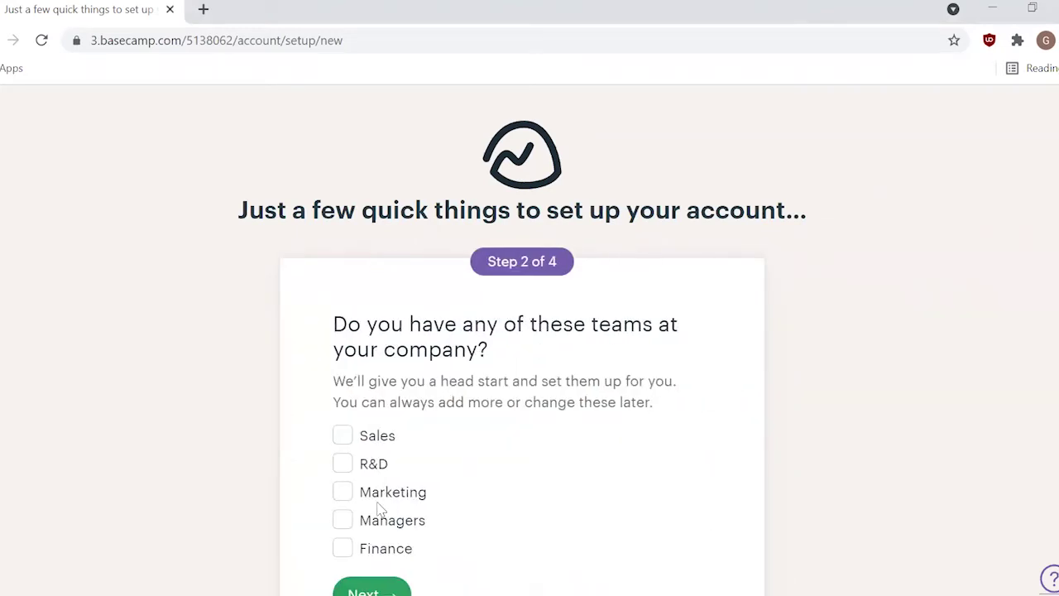
Finish the account setup without selecting any suggested teams or projects and without inviting a coworker
scroll(378, 508, down, 1)
click(384, 535)
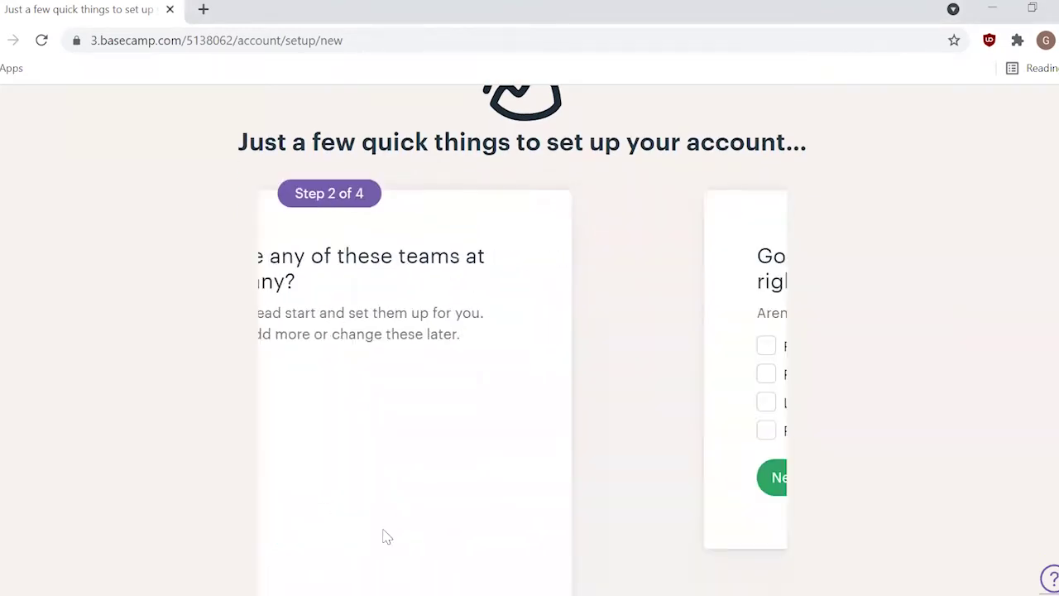
click(383, 484)
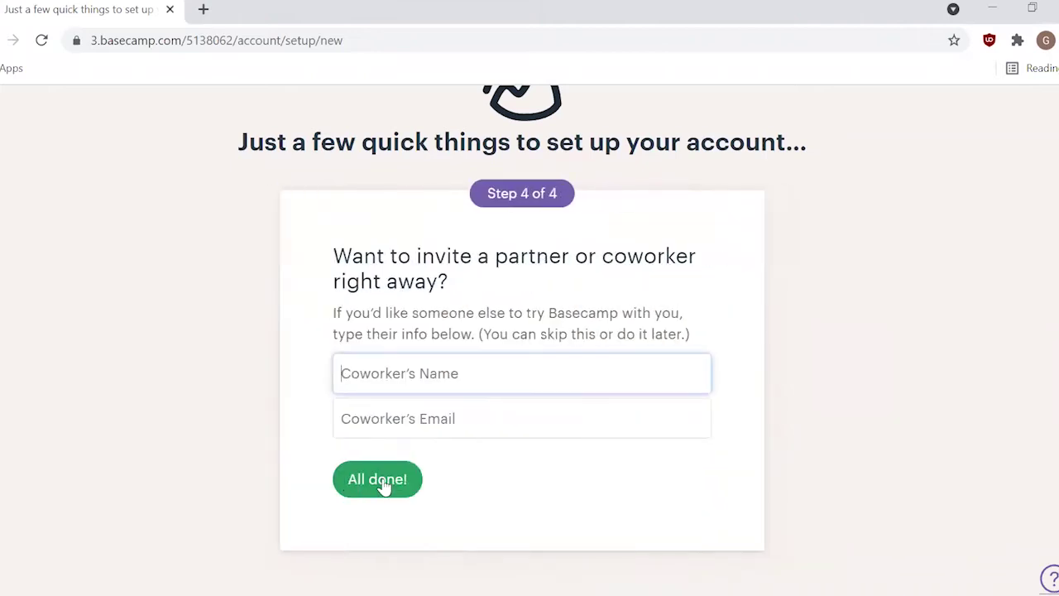
click(395, 490)
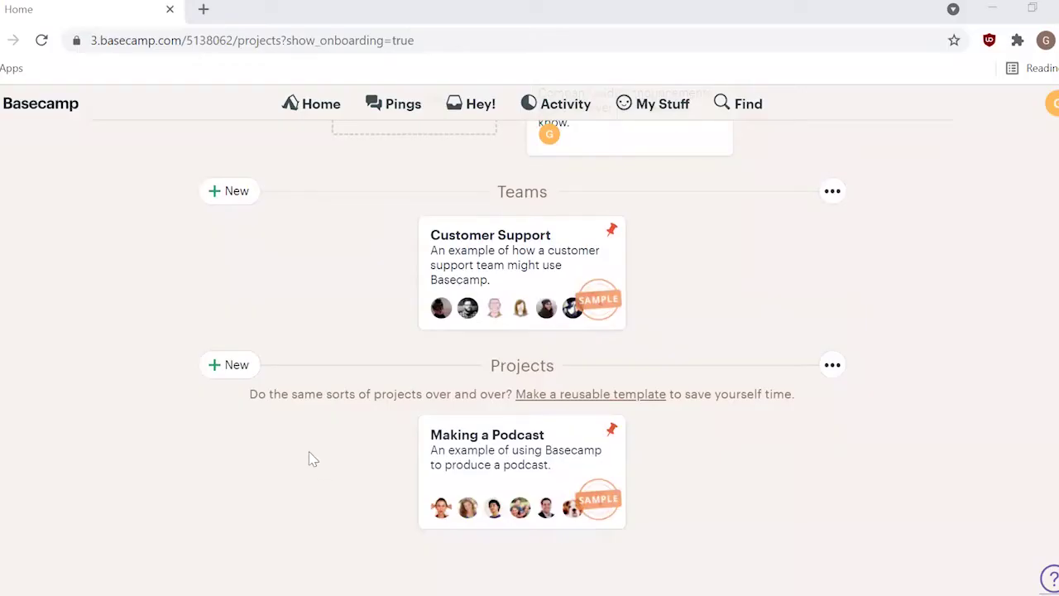
Create a new project named "Project" and save it
click(238, 372)
text(Project)
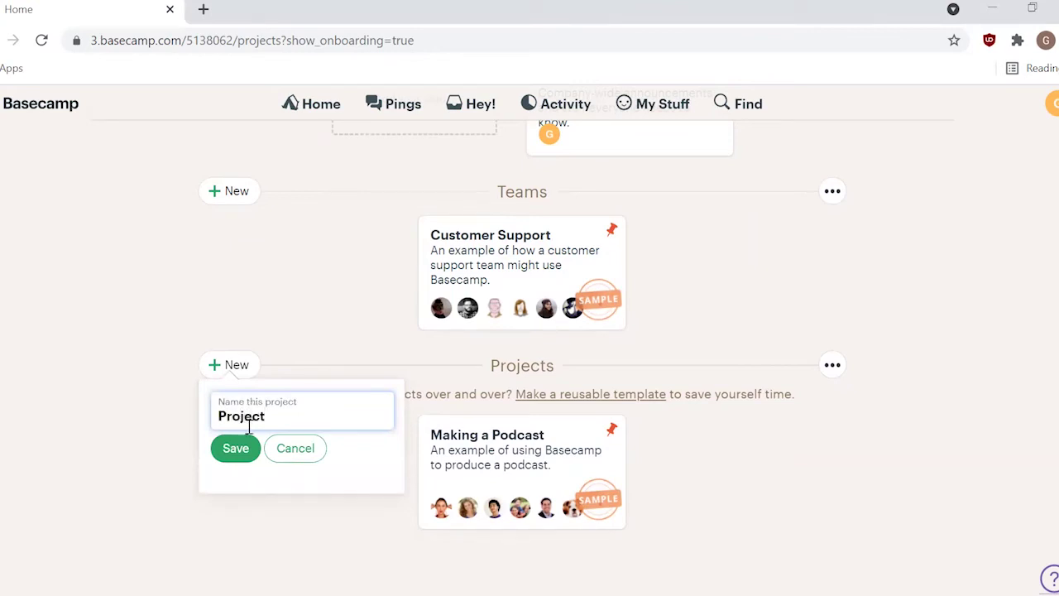
click(252, 458)
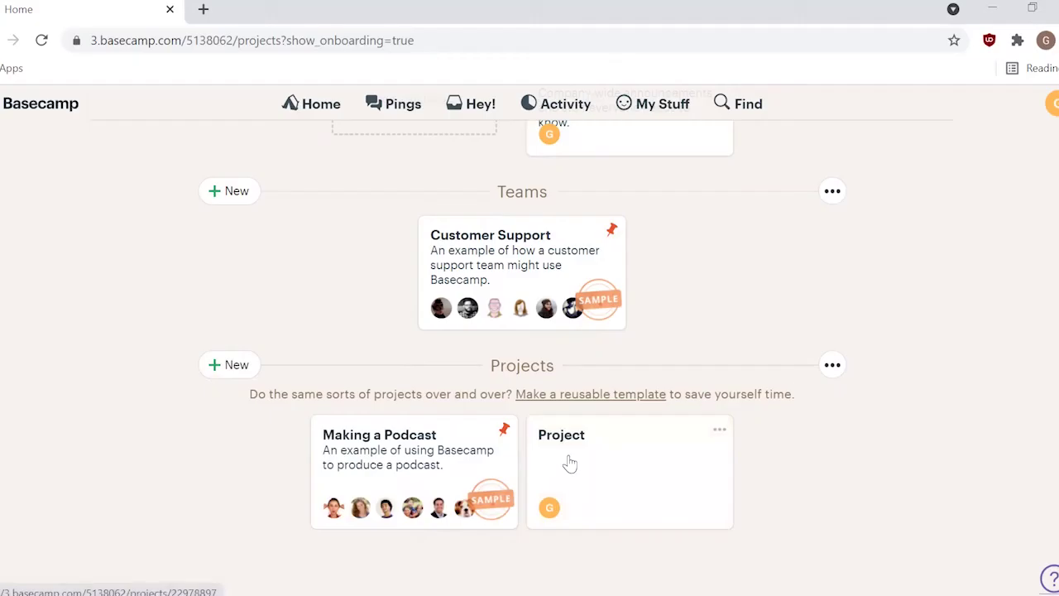
Invite a new person to our team on the project named "Project", entering their name and email, and send the invitation
click(570, 463)
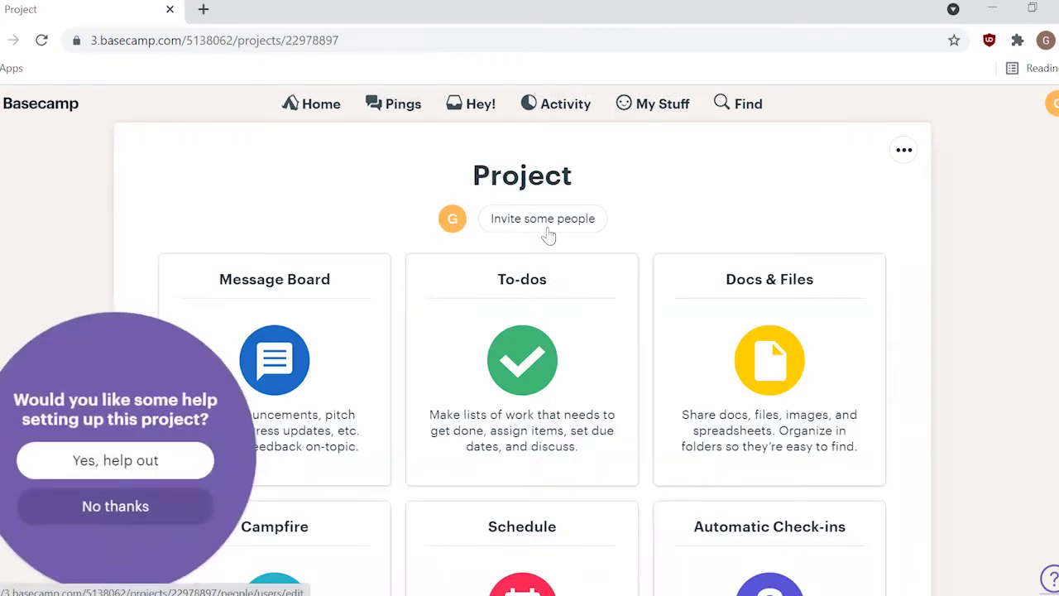
click(546, 222)
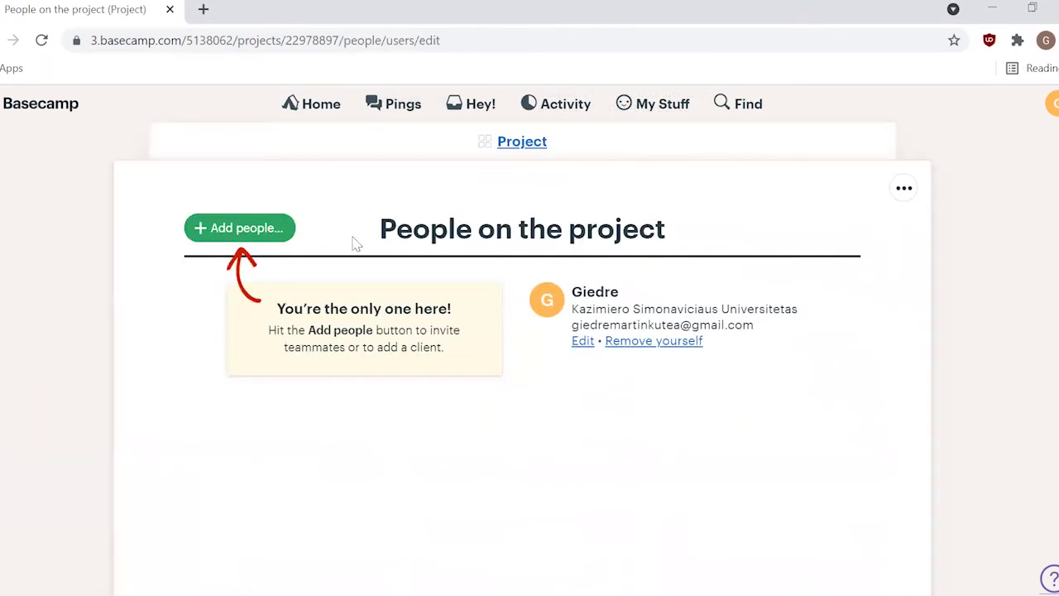
click(279, 237)
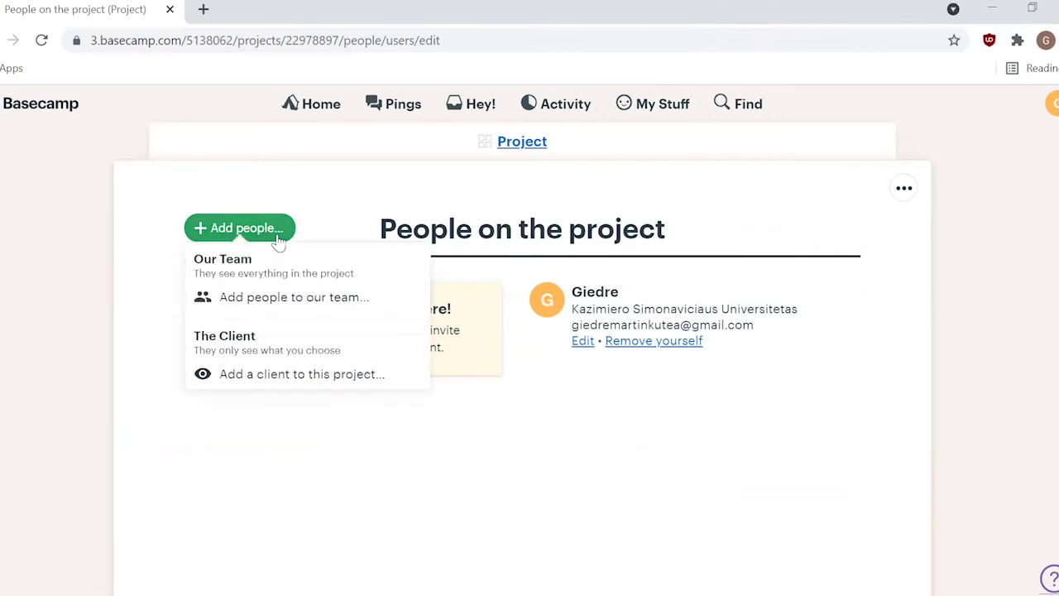
click(281, 300)
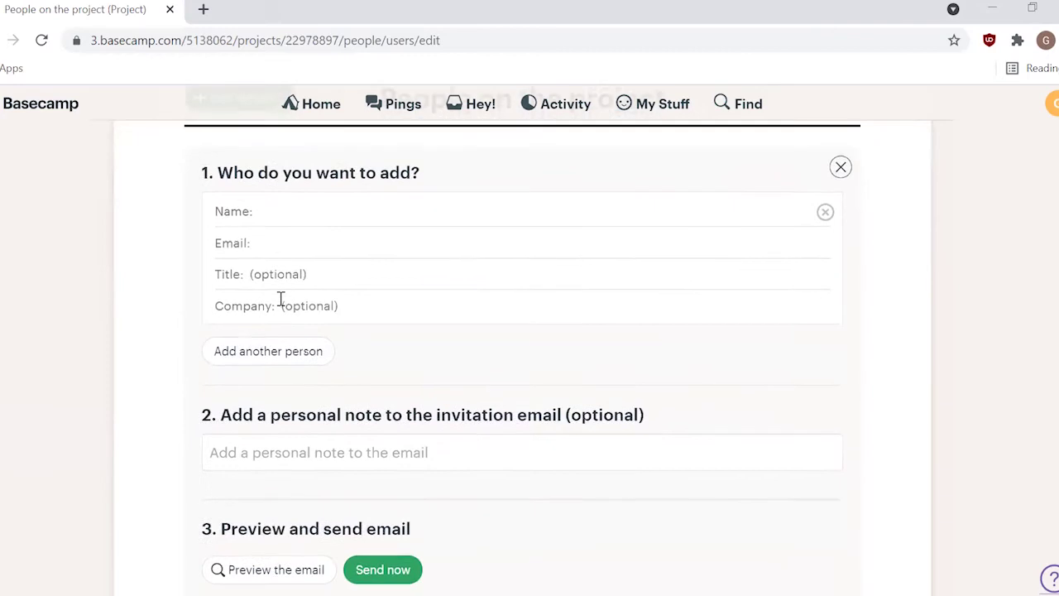
click(291, 197)
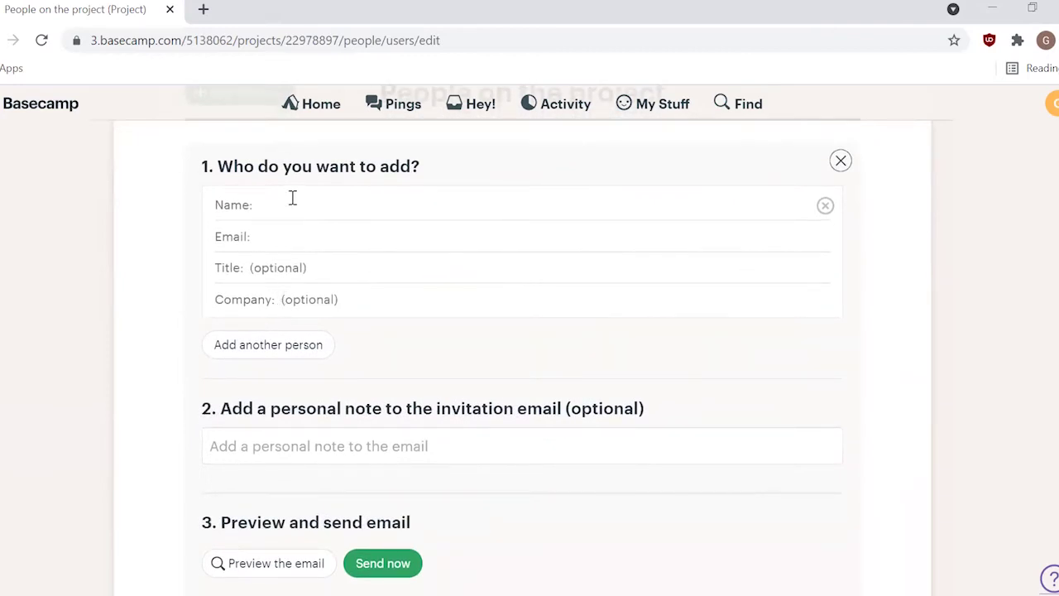
text(Ju)
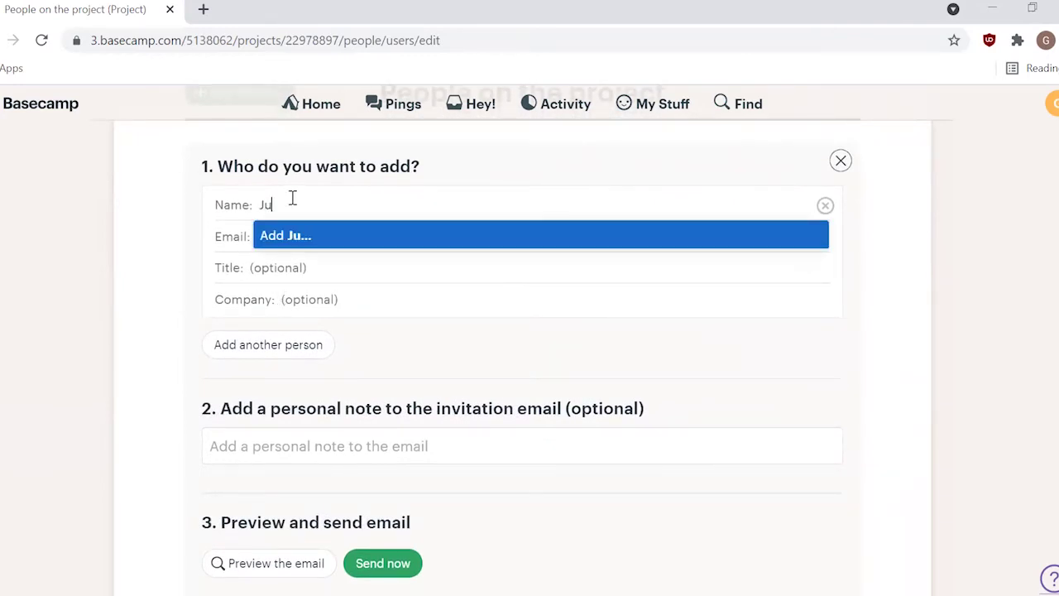
text(lija)
click(297, 237)
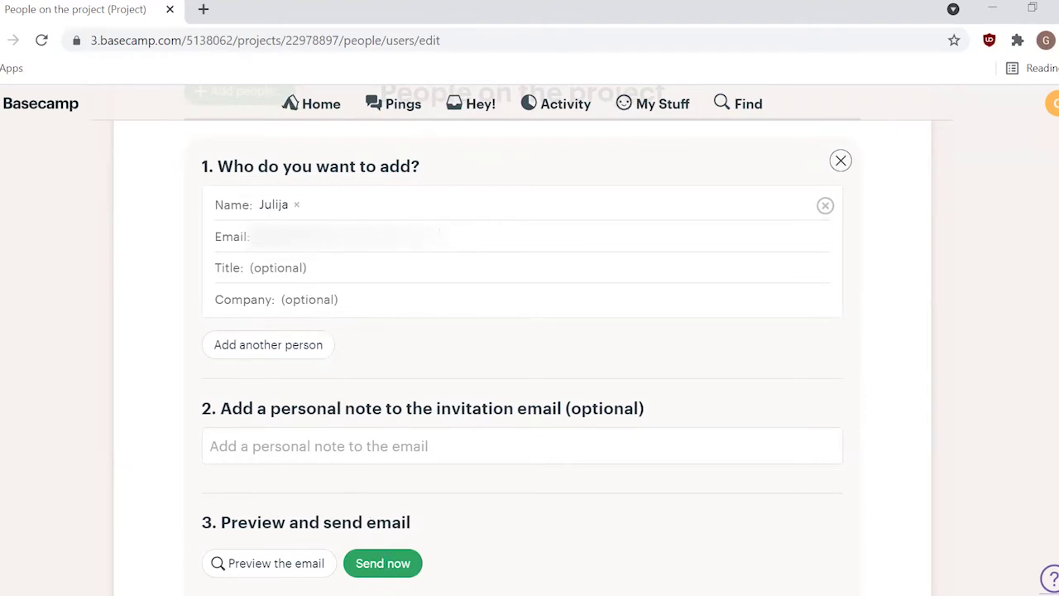
click(387, 566)
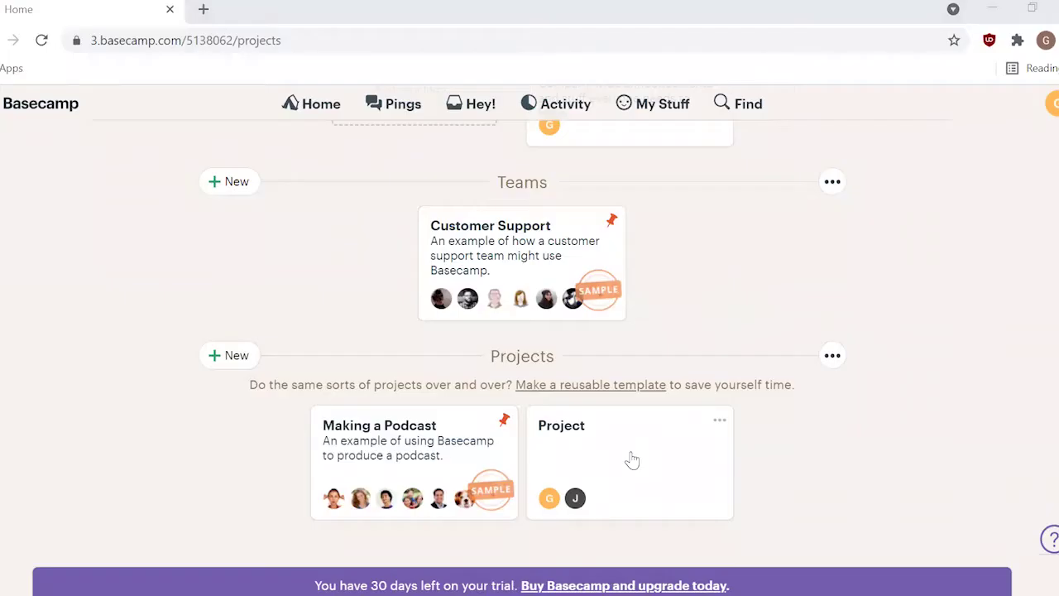
Add a to-do list named "Task1" in the project named "Project"
click(632, 460)
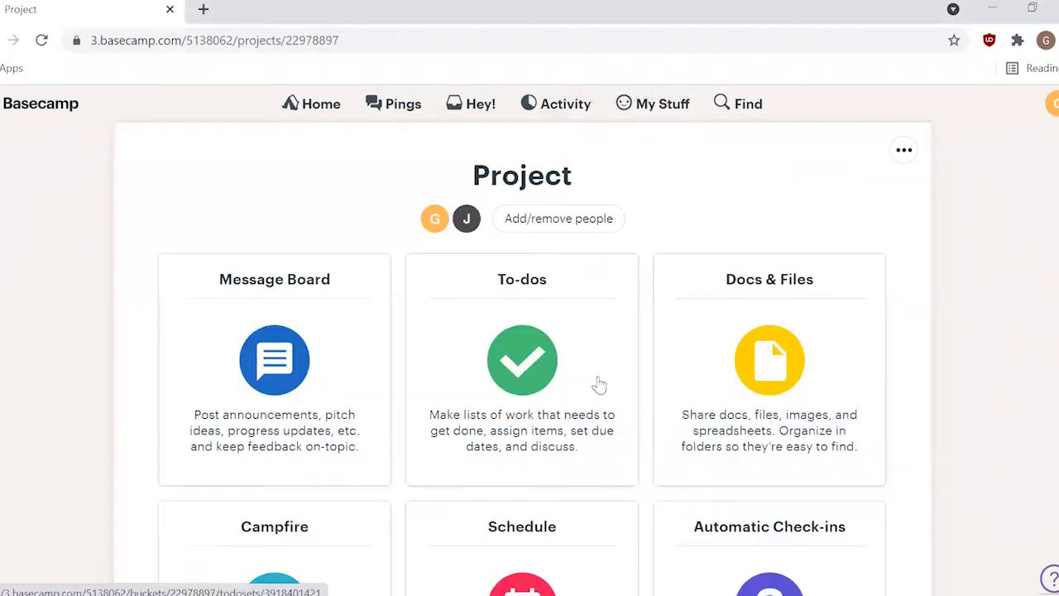
click(535, 374)
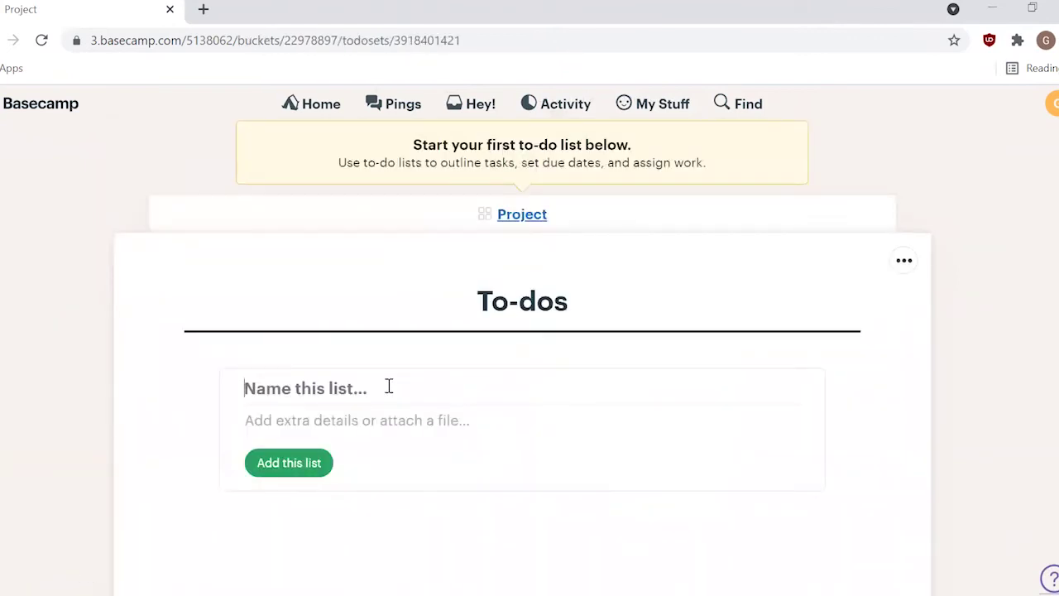
text(Task1)
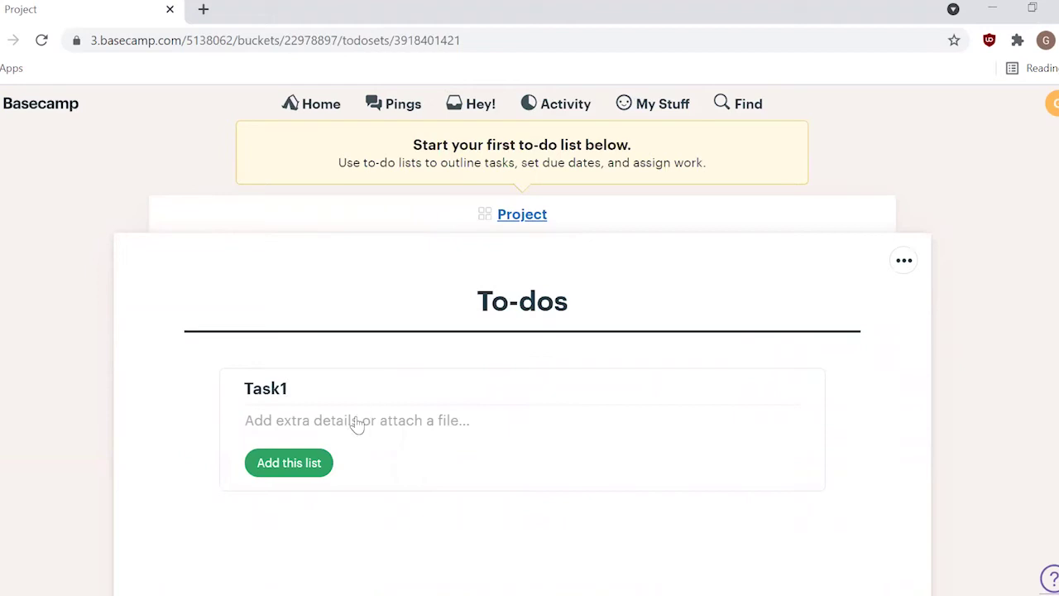
click(314, 462)
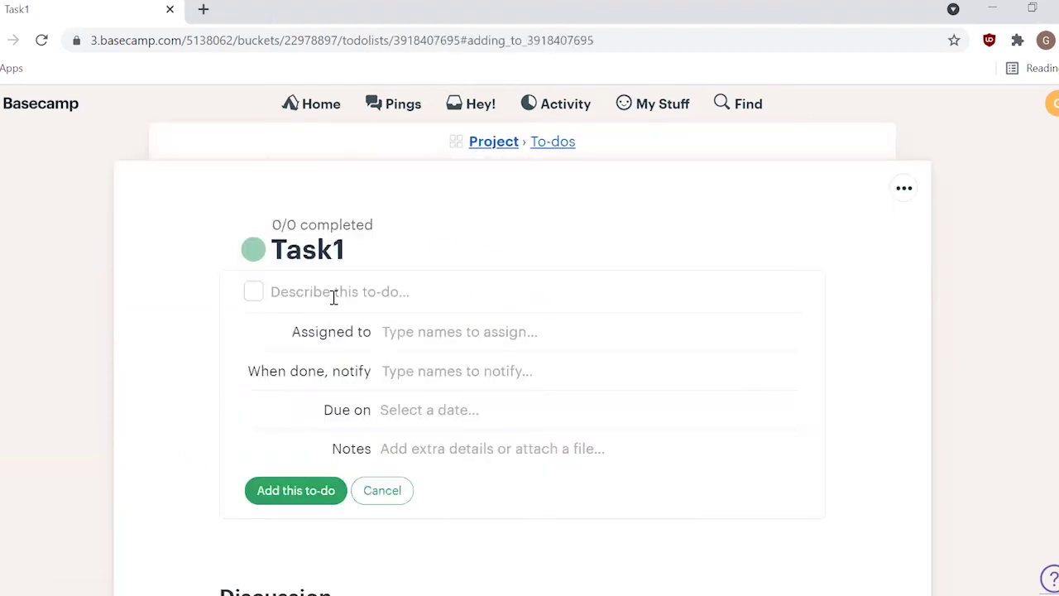
Add the to-do "Work1" to the Task1 list and assign it to the invited teammate, keeping the assignment notification on
text(Work1)
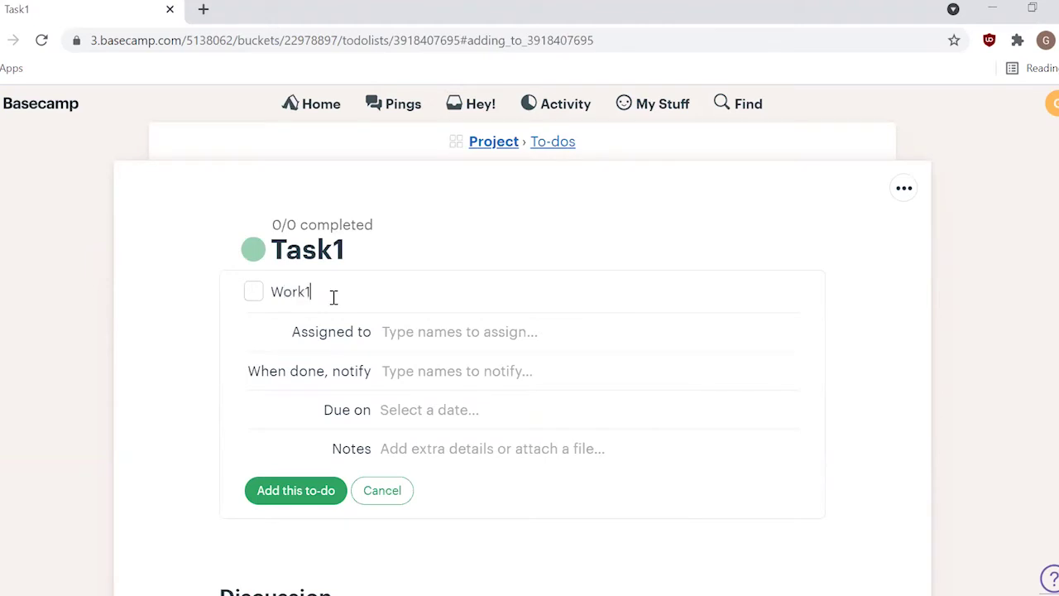
click(426, 332)
text(Ju)
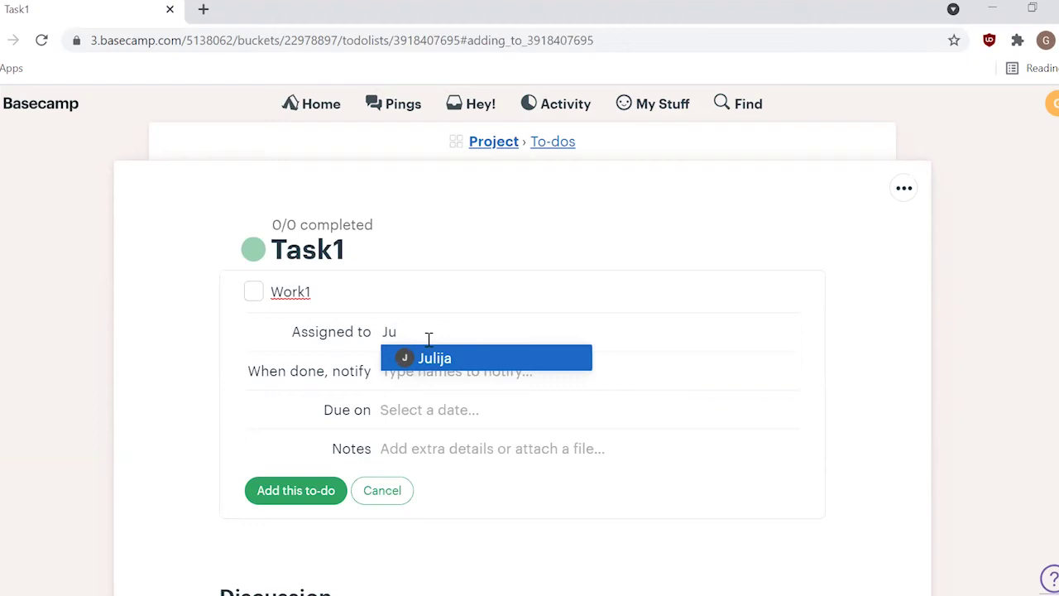
click(440, 364)
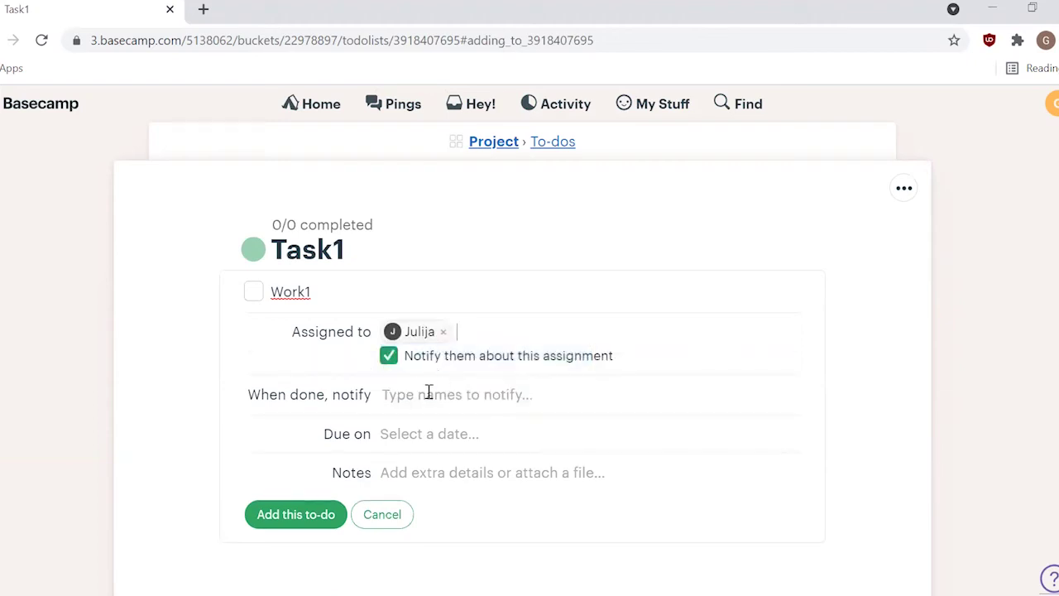
click(323, 515)
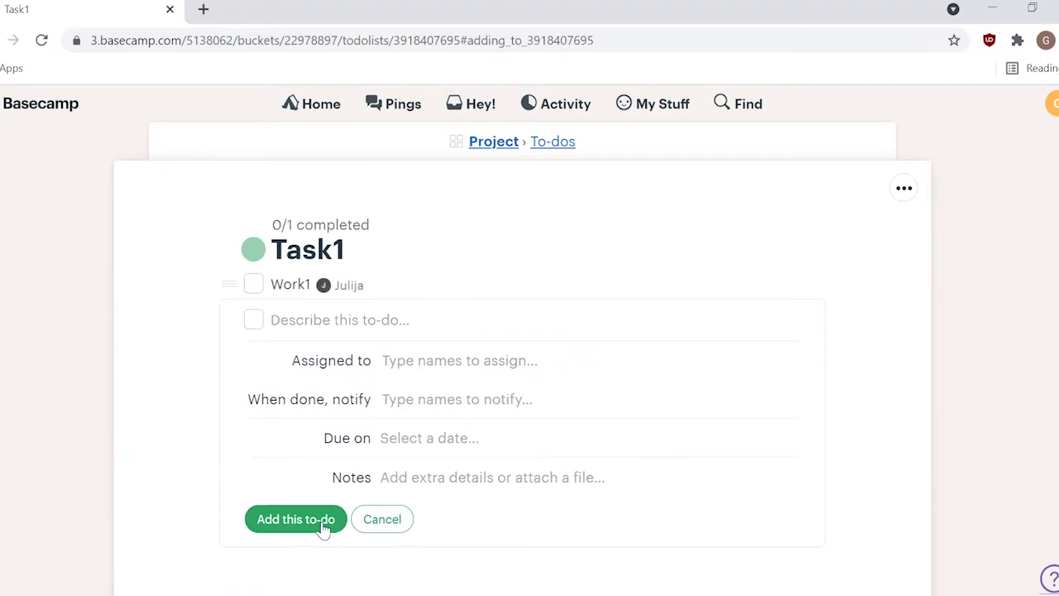
Upload the file task.docx to the Docs & Files area of the project named "Project"
click(491, 155)
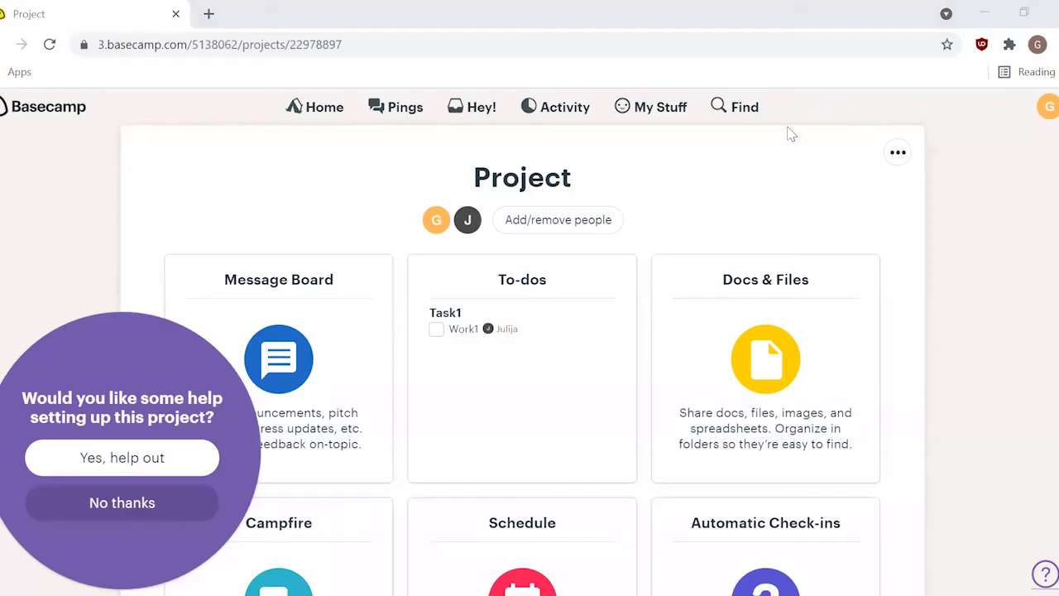
click(829, 352)
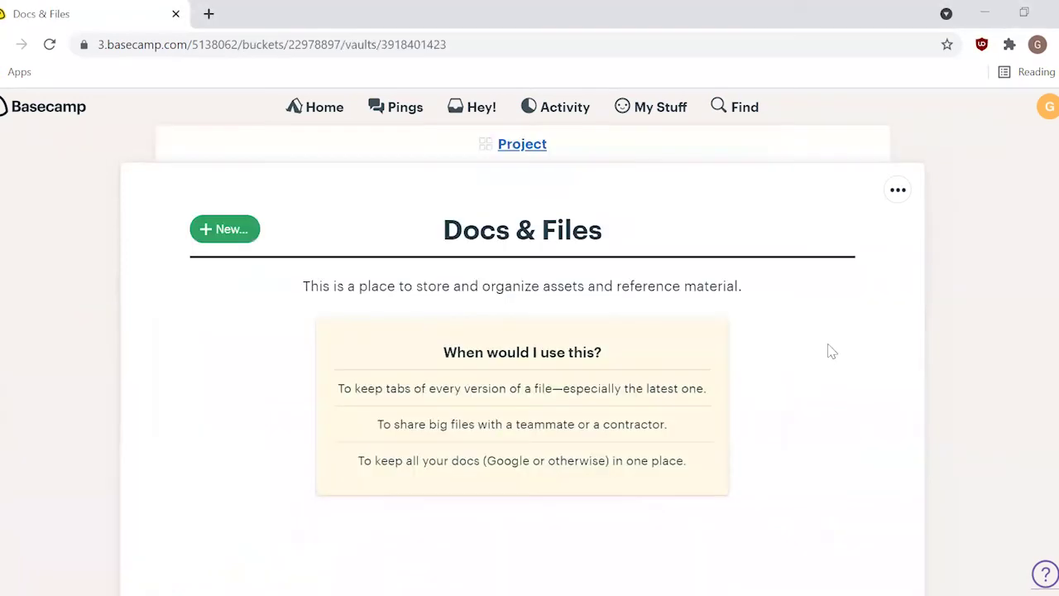
click(247, 238)
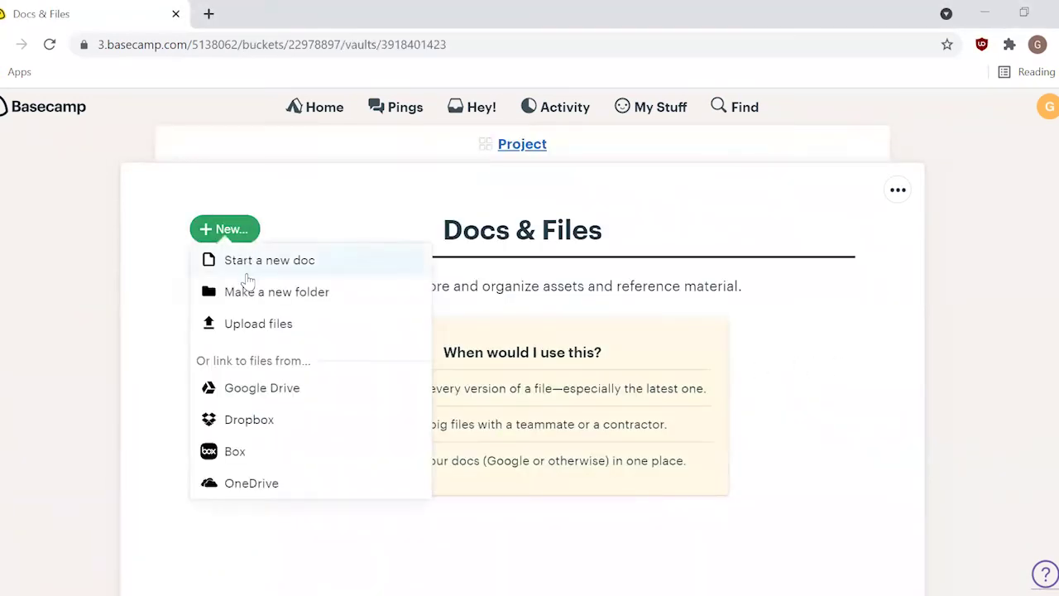
click(250, 324)
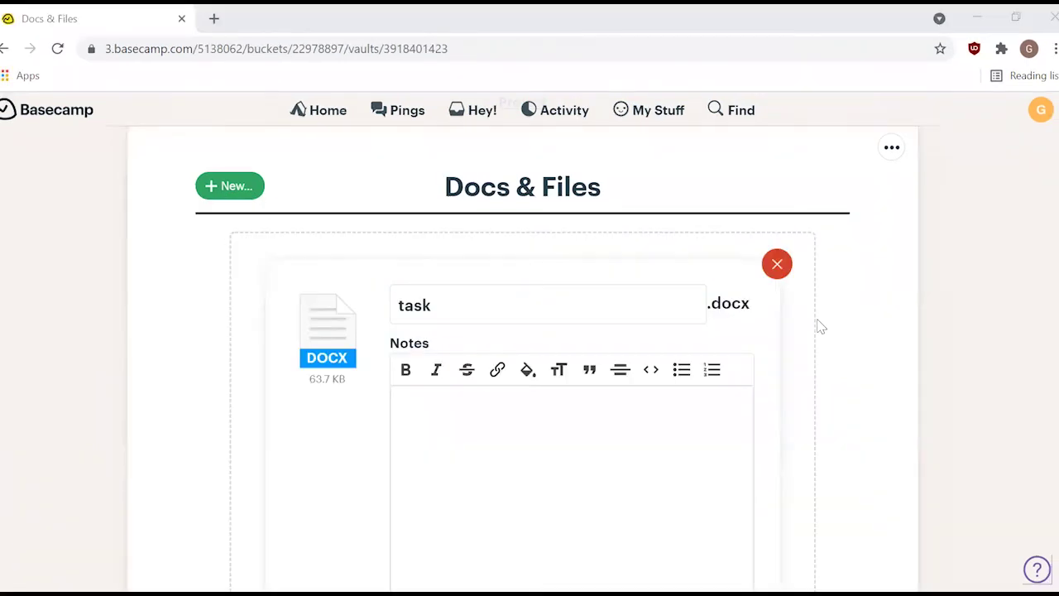
scroll(820, 327, down, 3)
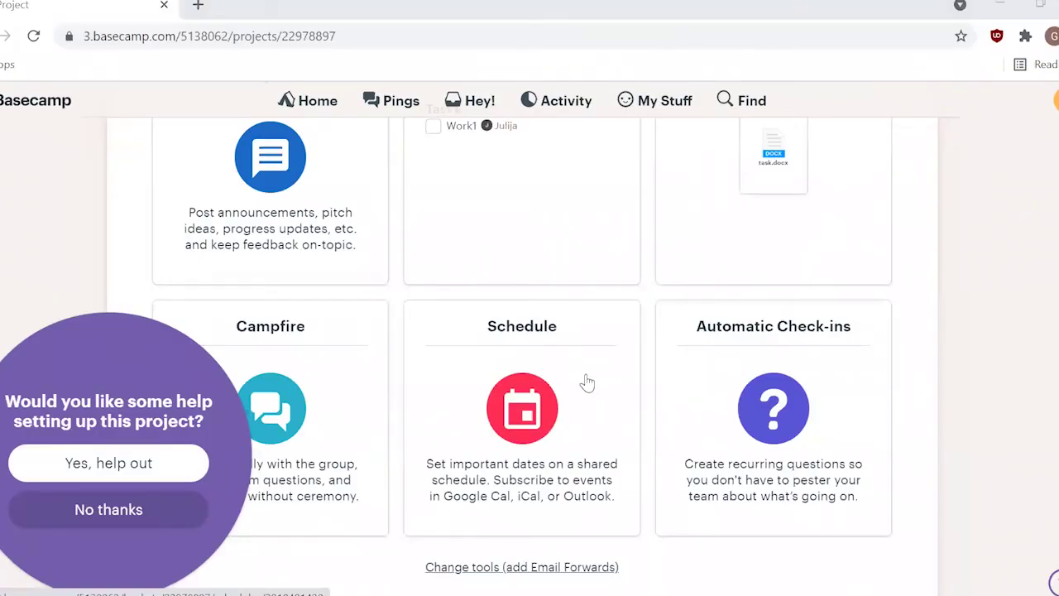
Post an event named "Meeting" on the project schedule for Wed, Jul 14, 2021, adding the invited teammate as a participant
click(587, 382)
scroll(586, 382, down, 3)
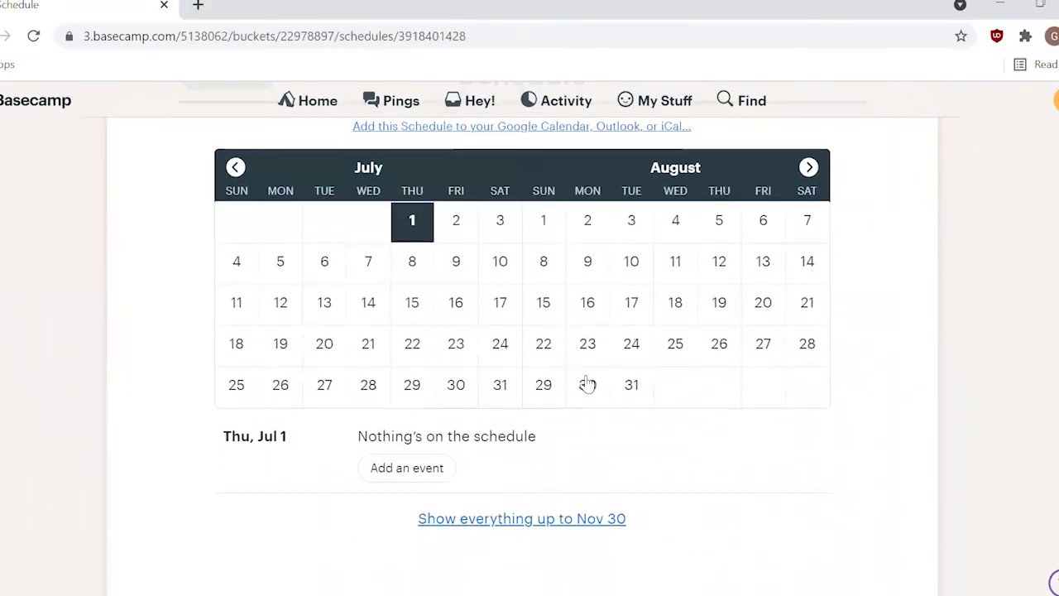
click(364, 312)
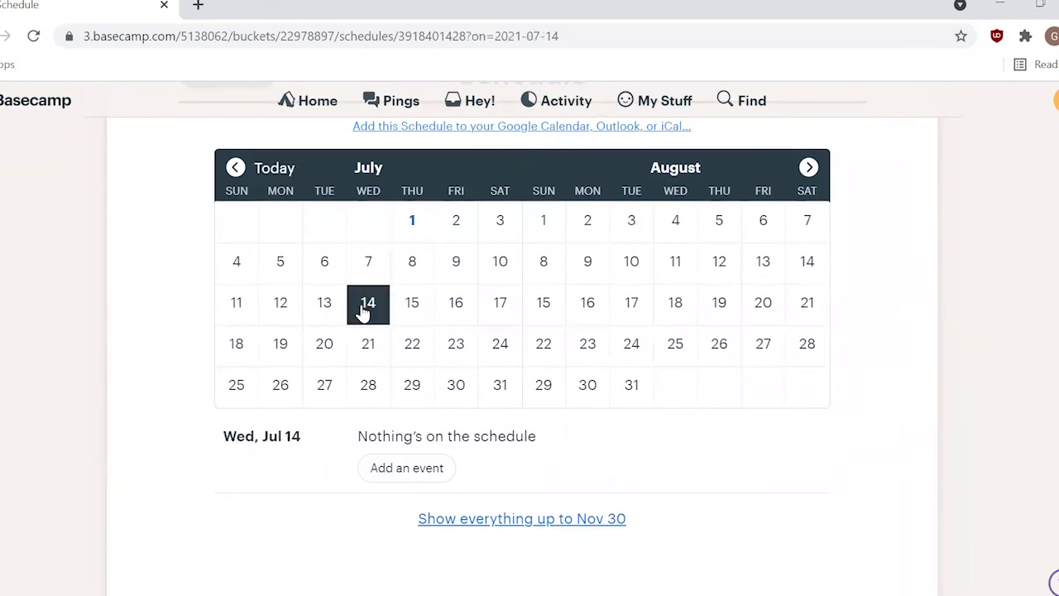
click(409, 478)
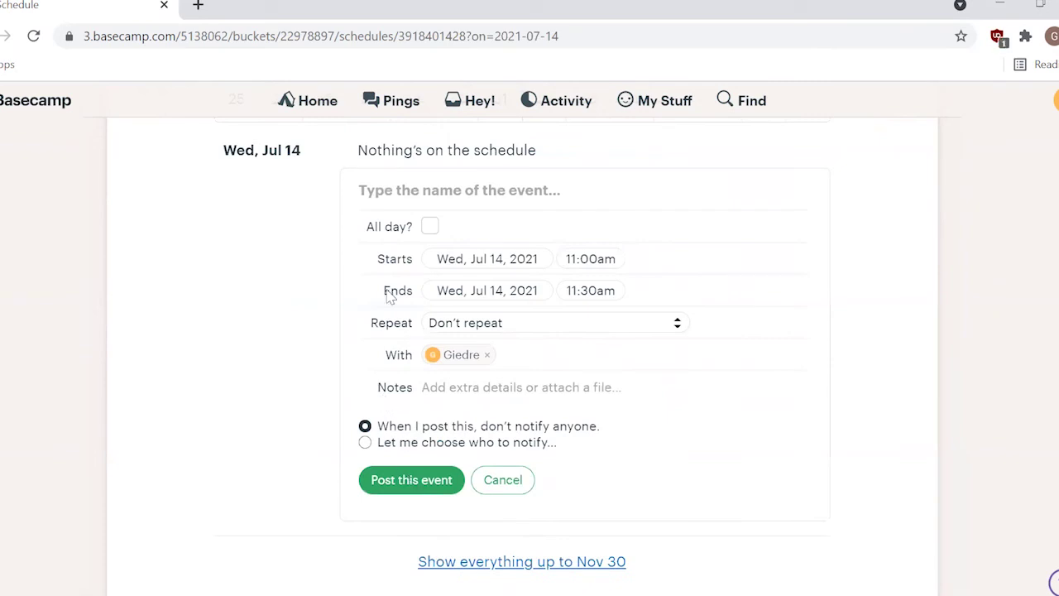
click(407, 197)
text(Meeting)
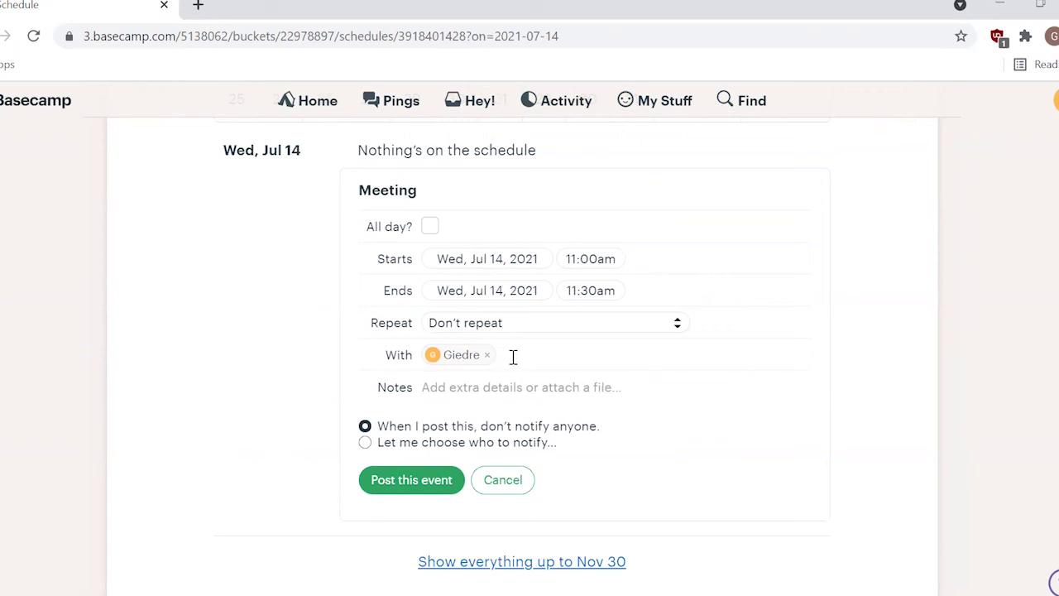
text(J)
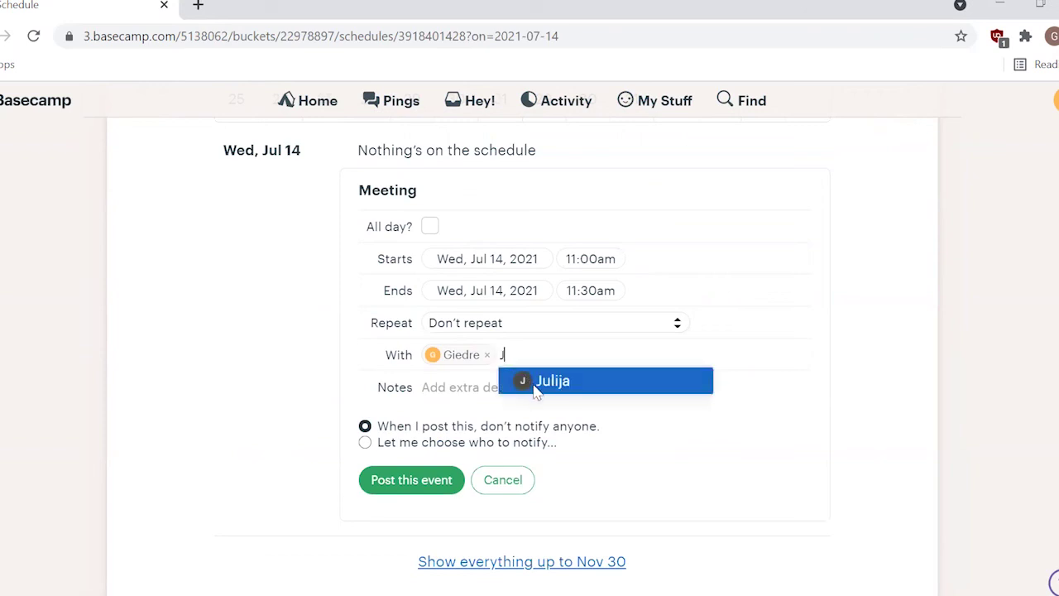
click(537, 387)
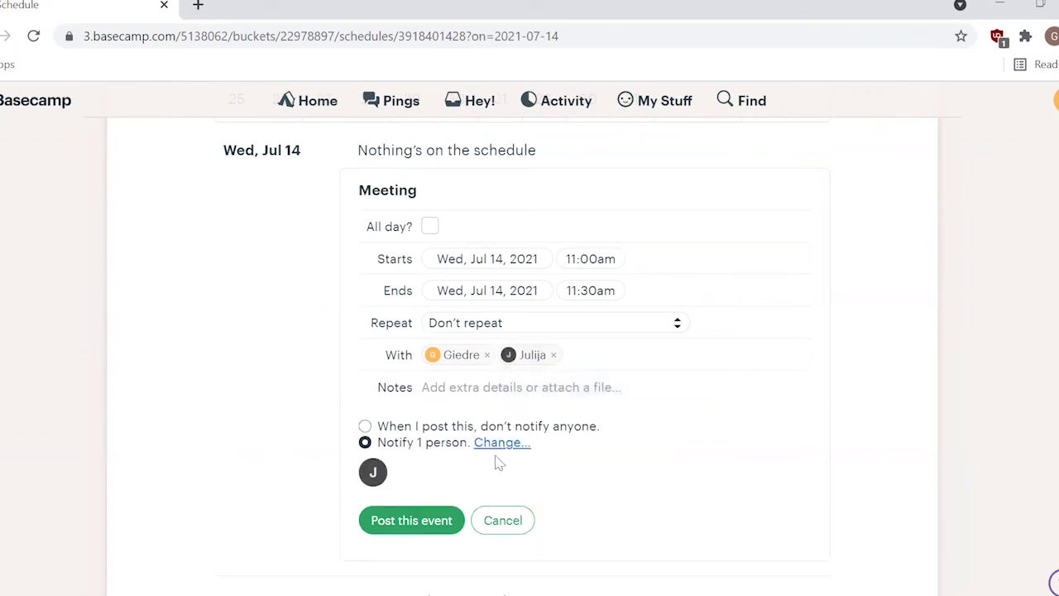
click(447, 530)
Send the message "Hello!" in the Campfire chat of the project named "Project"
click(527, 142)
scroll(551, 350, down, 2)
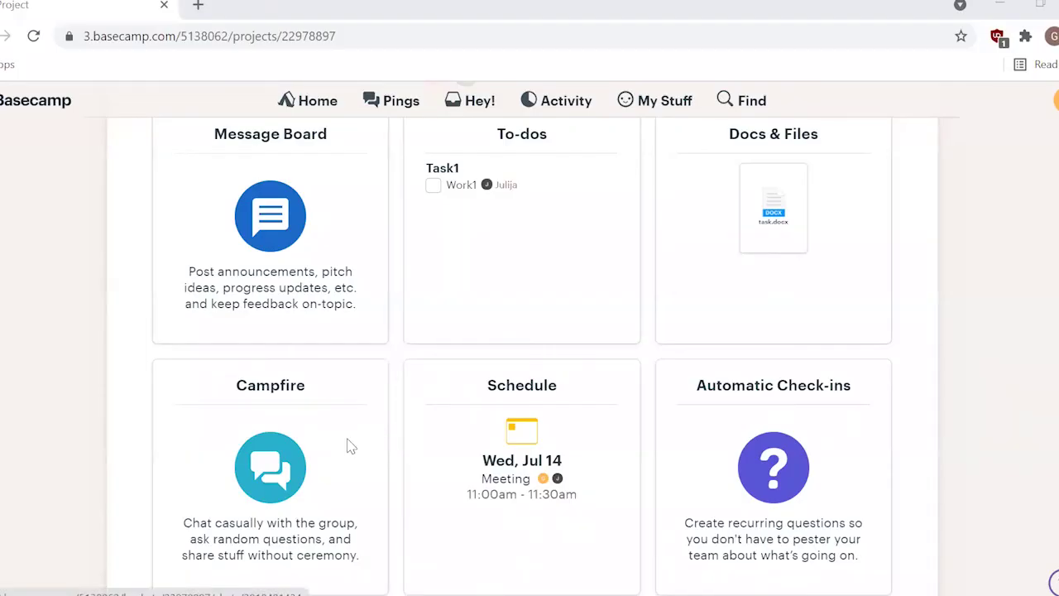
click(350, 446)
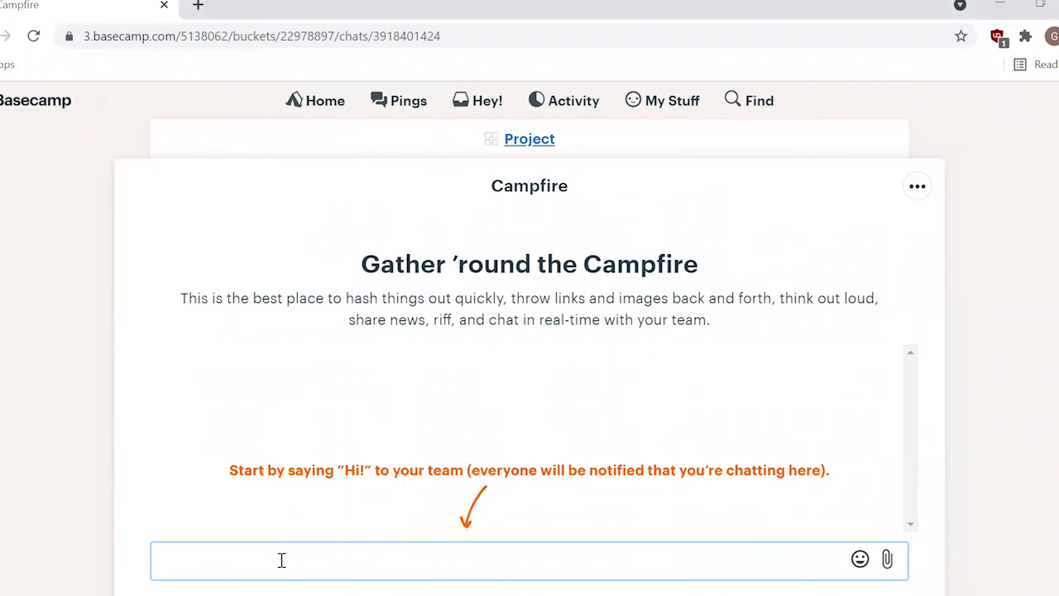
text(Hello)
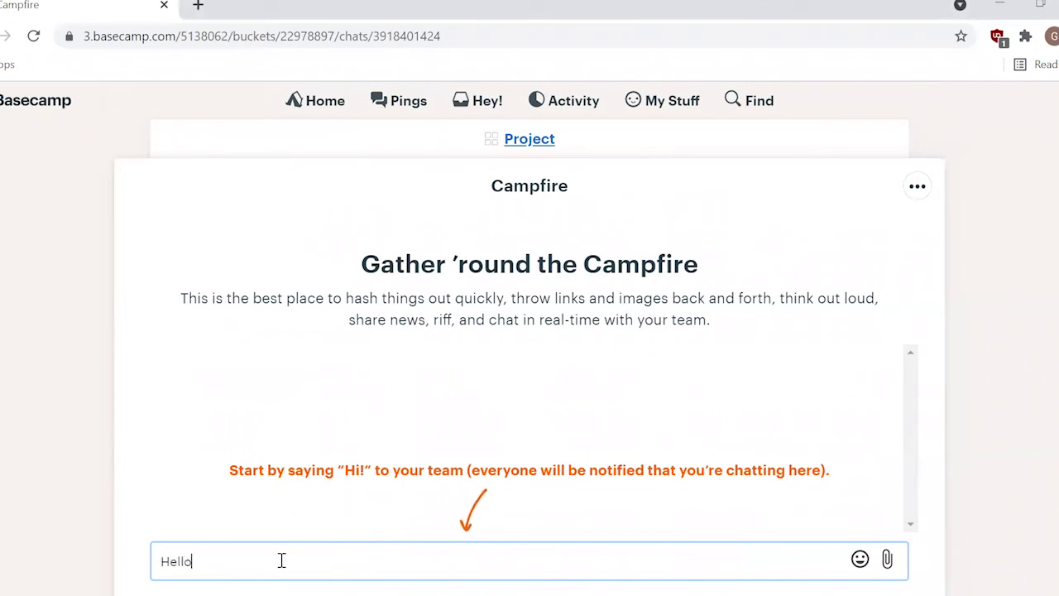
text(!)
key(Return)
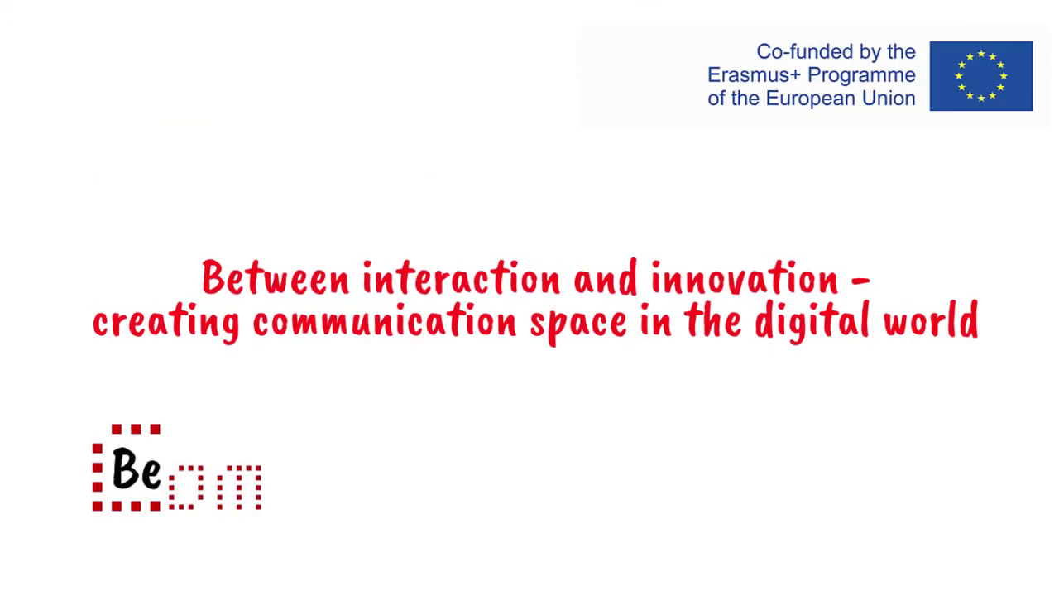